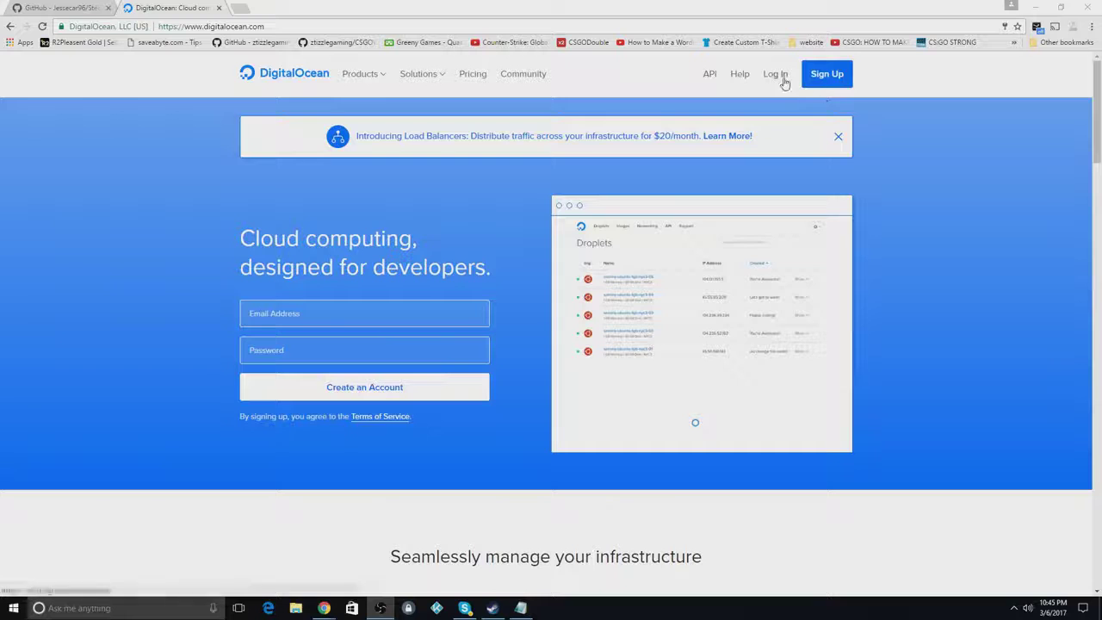
Log in with the saved credentials and start a new droplet from the empty Droplets page
click(782, 75)
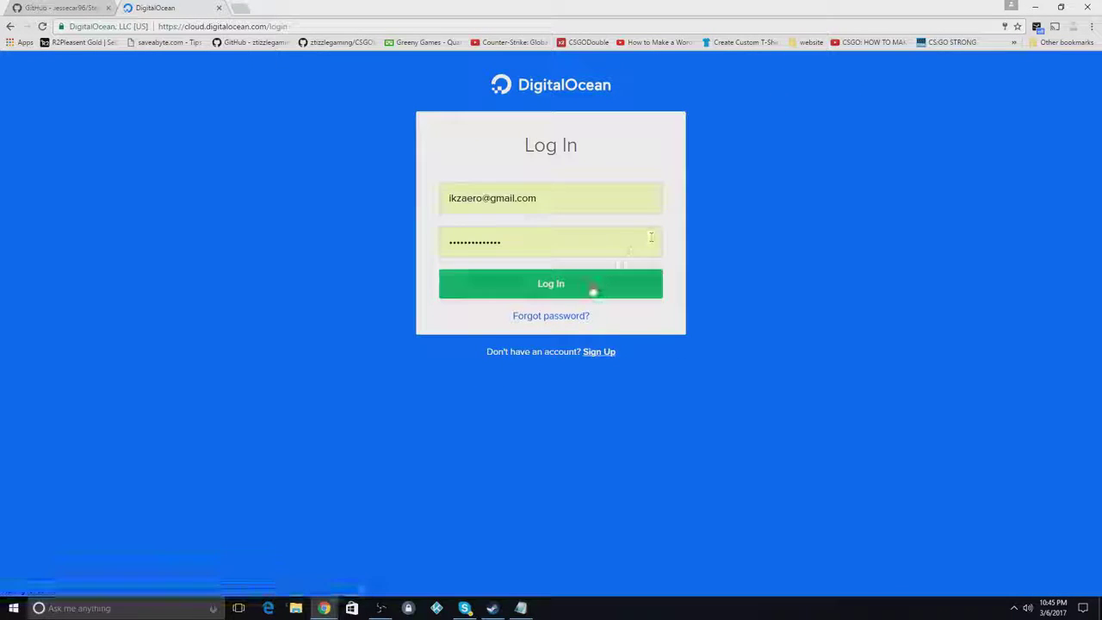
click(565, 286)
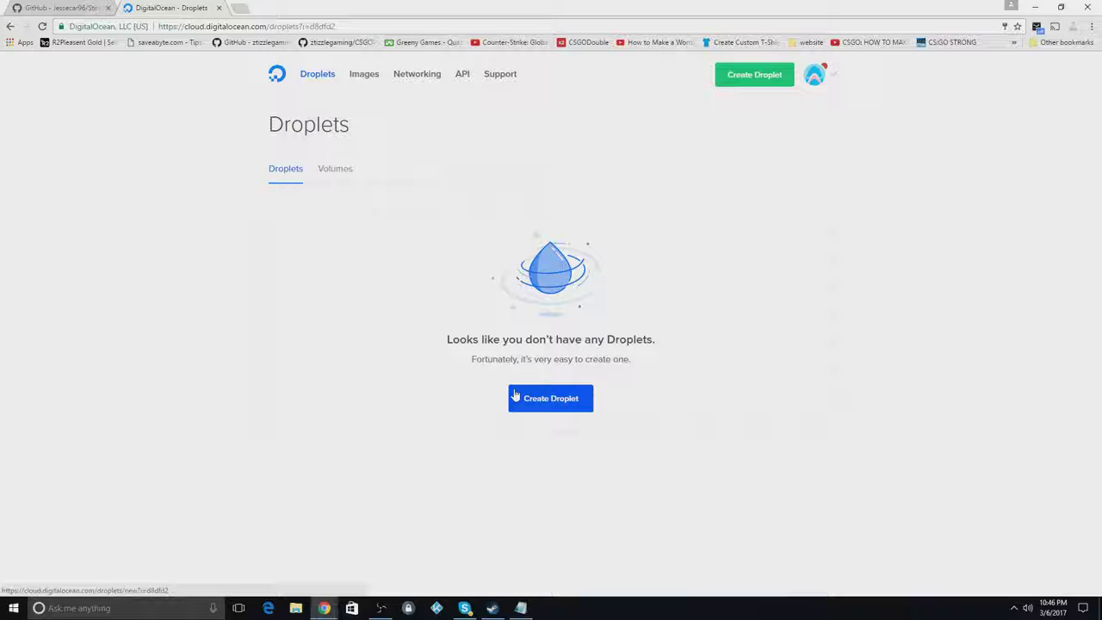
click(579, 410)
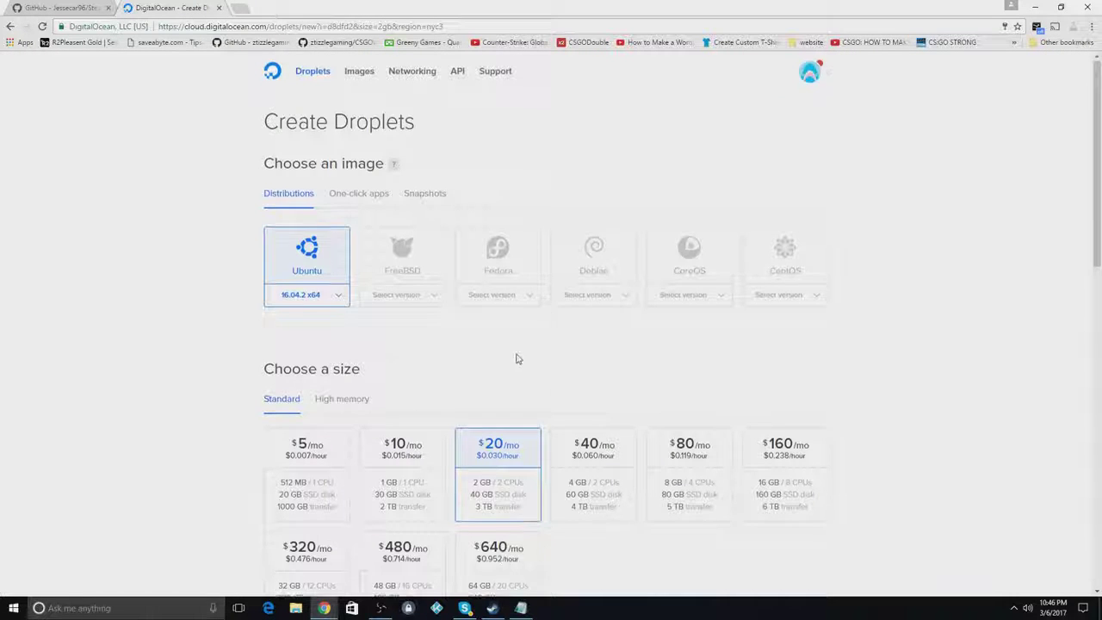
After trying Debian and High memory sizes, keep Ubuntu 16.04.2 x64 with the $20/mo Standard size
scroll(519, 336, down, 2)
scroll(475, 322, up, 2)
scroll(475, 321, up, 1)
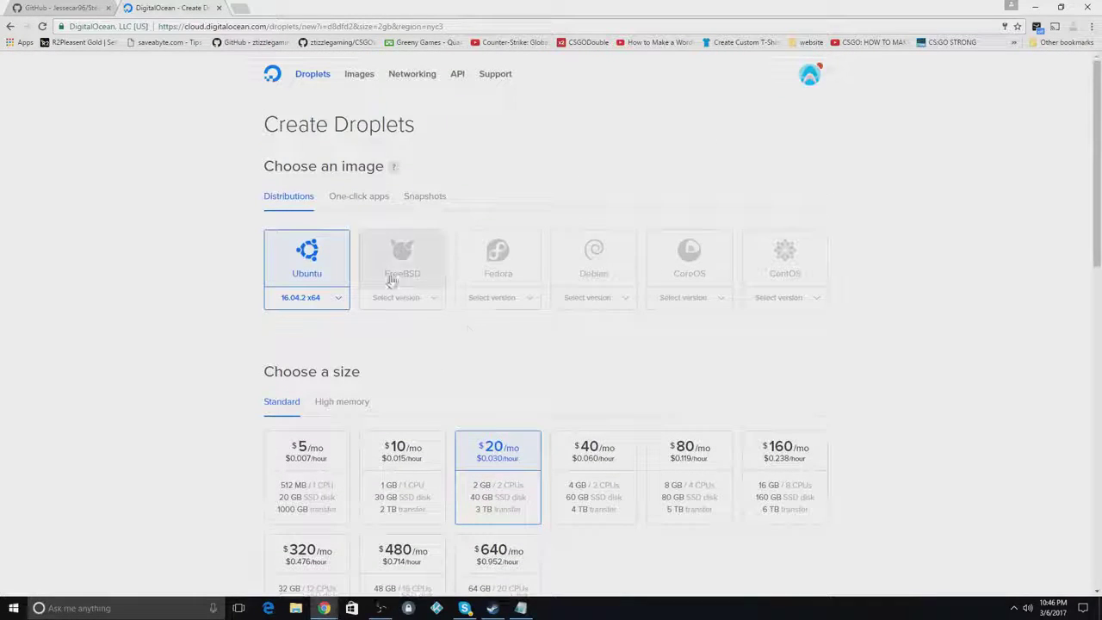
click(594, 263)
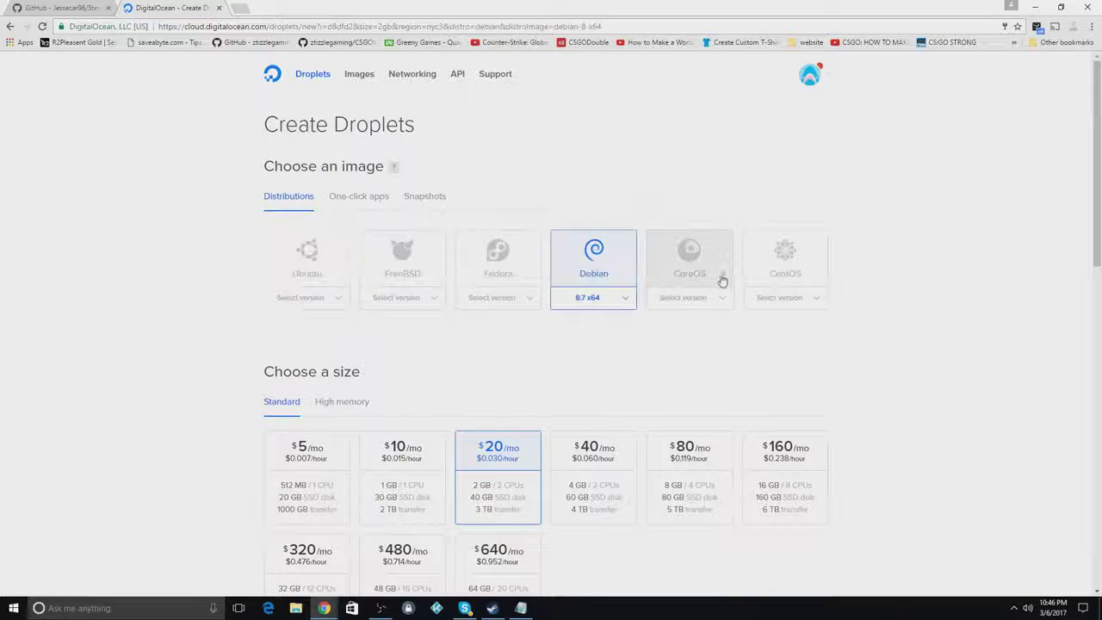
click(308, 276)
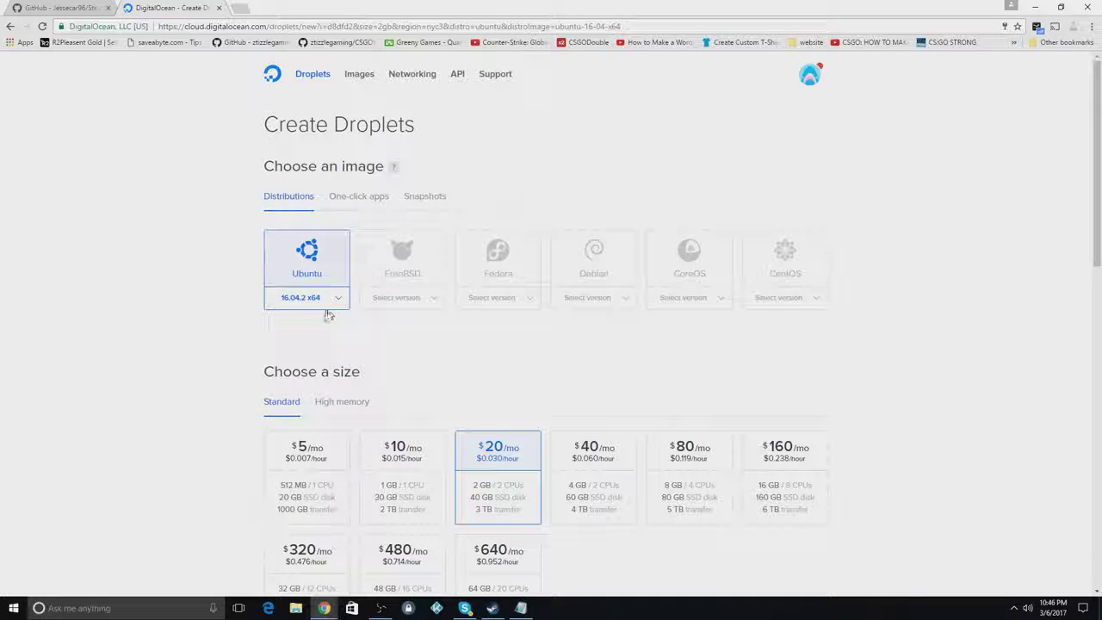
click(327, 301)
click(327, 308)
scroll(413, 331, down, 2)
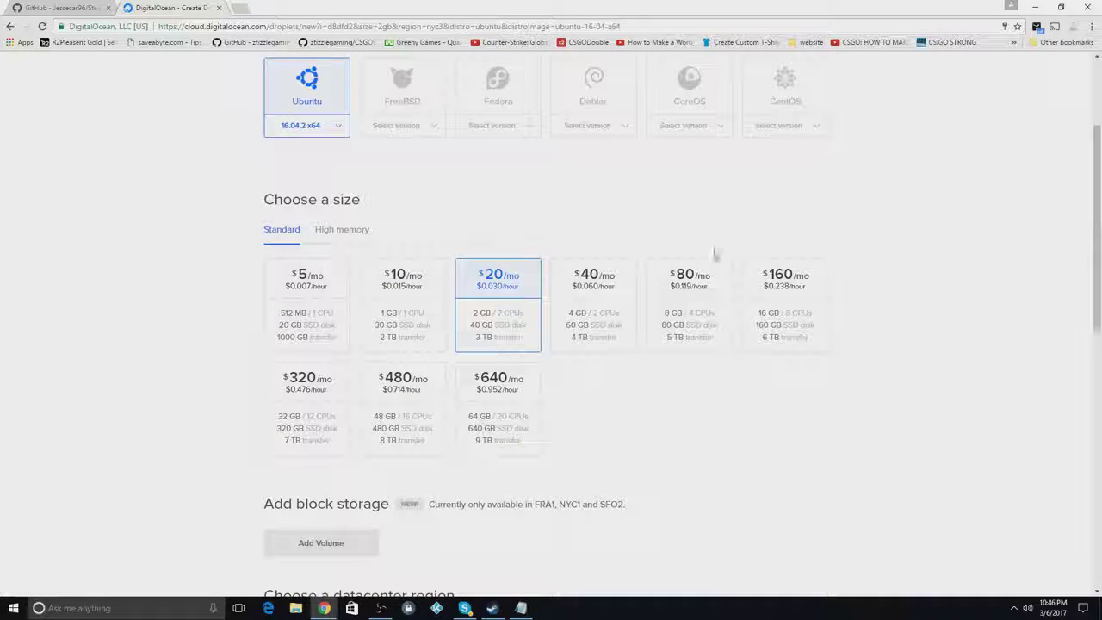
click(355, 238)
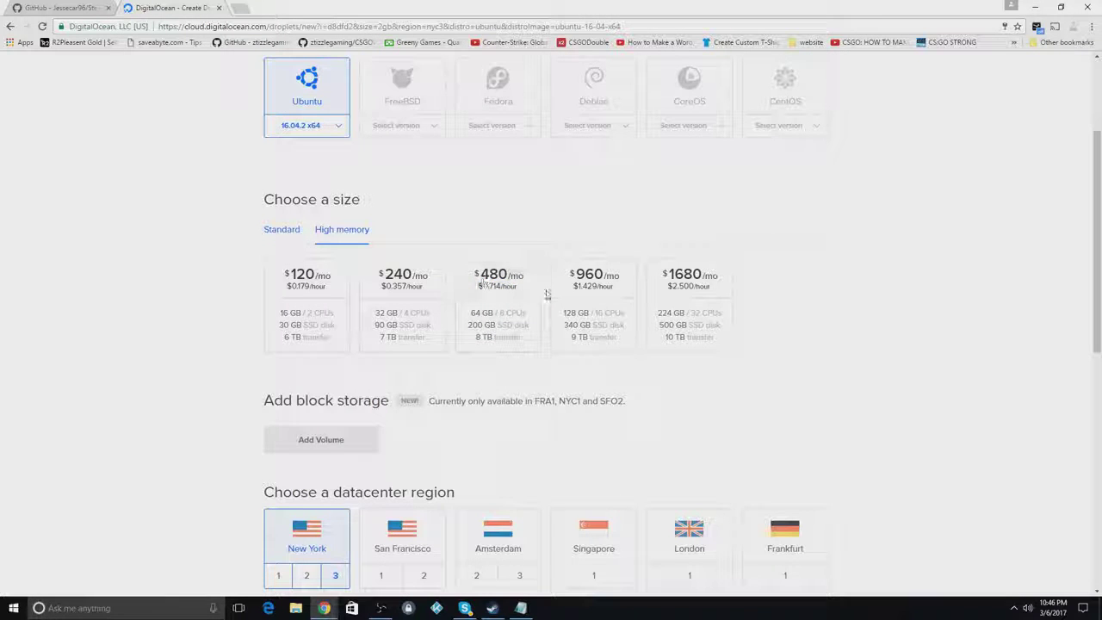
click(275, 240)
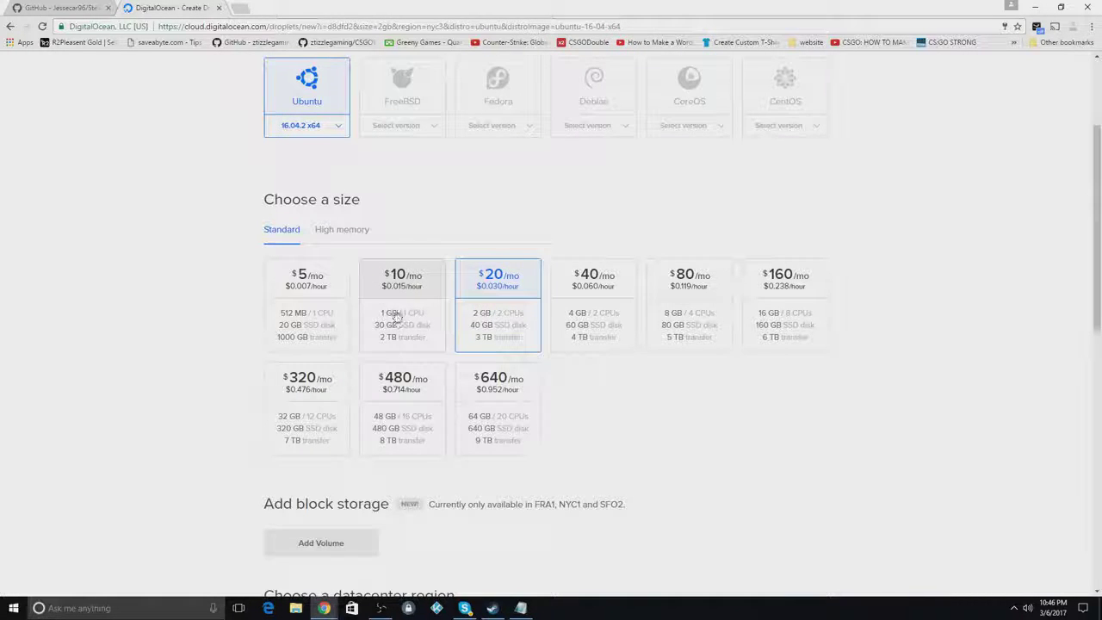
scroll(397, 323, down, 3)
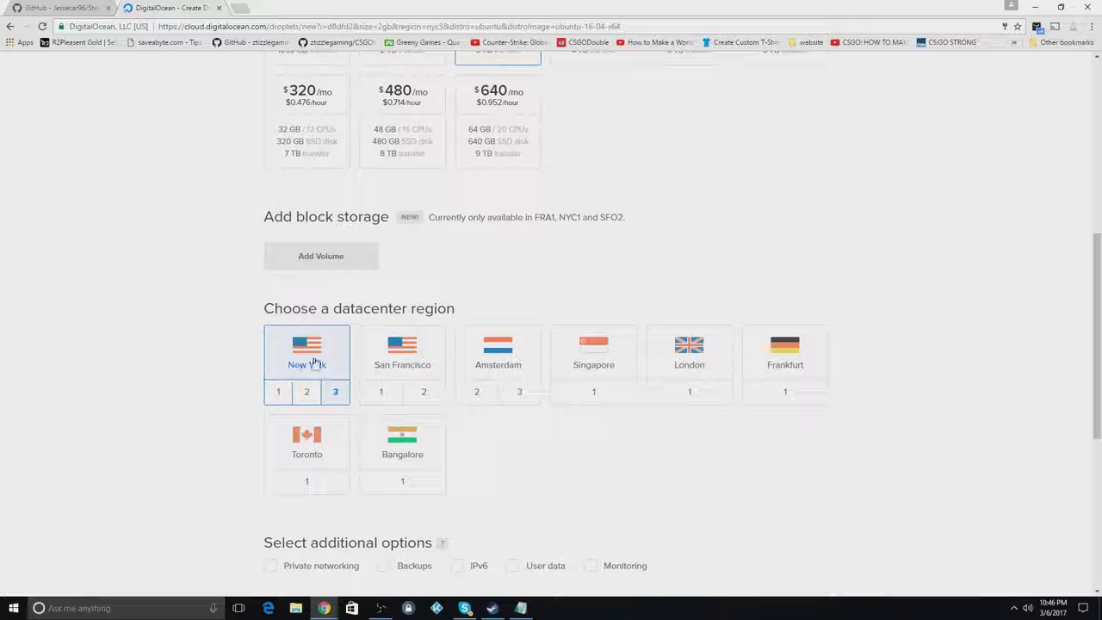
Replace the default droplet hostname with Youtube
scroll(317, 389, down, 3)
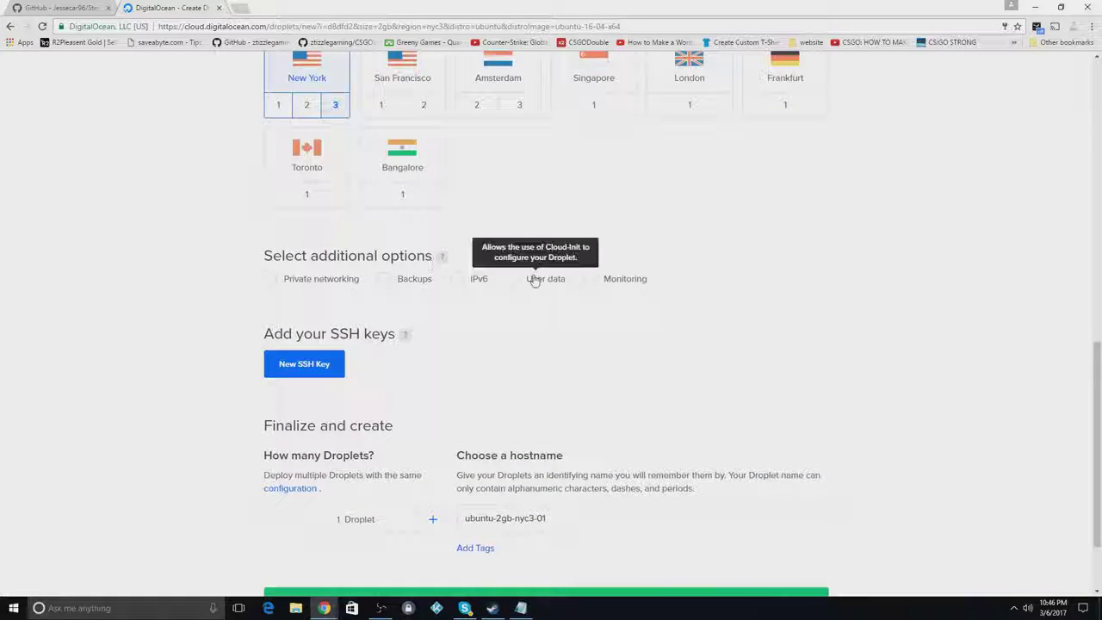
scroll(509, 349, down, 1)
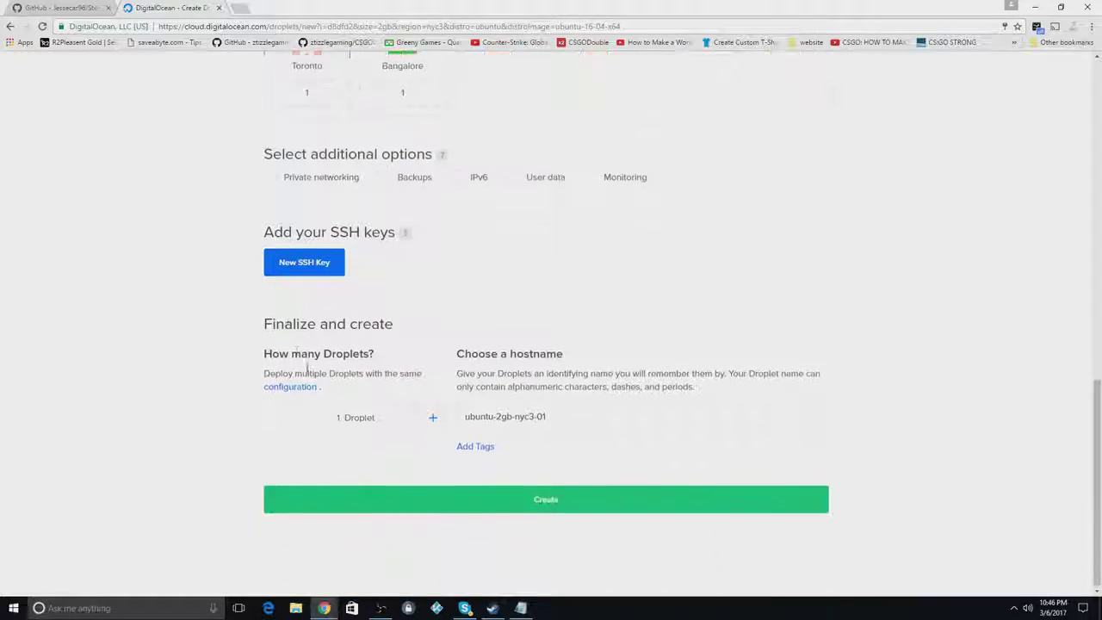
click(586, 418)
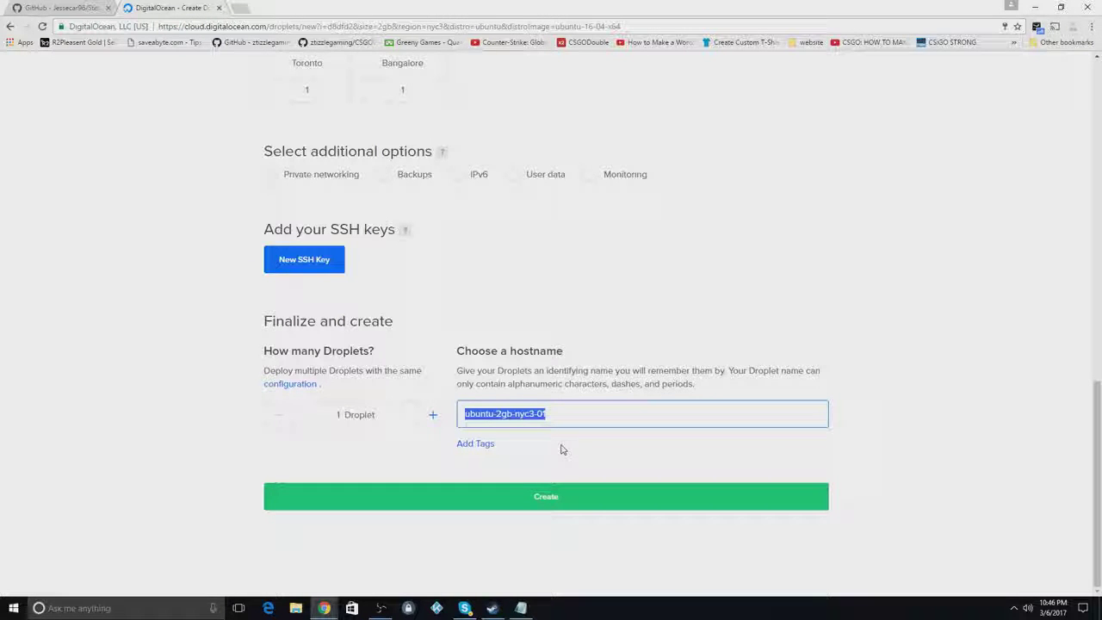
text(Youtube)
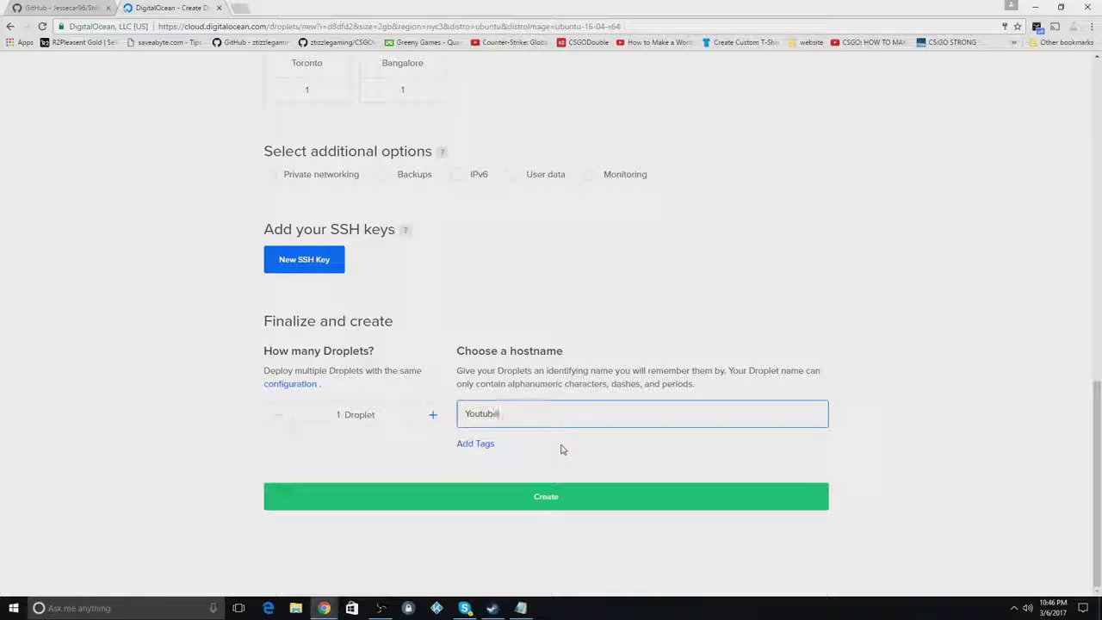
text( test)
key(BackSpace)
key(BackSpace)
key(BackSpace)
key(BackSpace)
key(BackSpace)
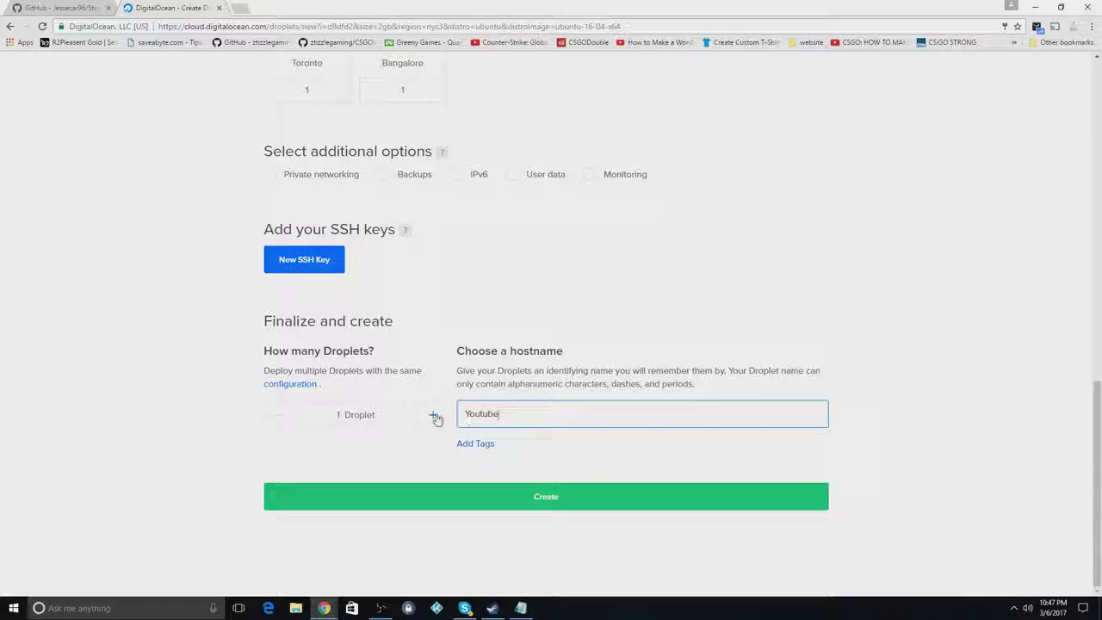
Raise the droplet count to 4, return it to 1, and create the droplet
click(434, 416)
click(434, 416)
click(434, 416)
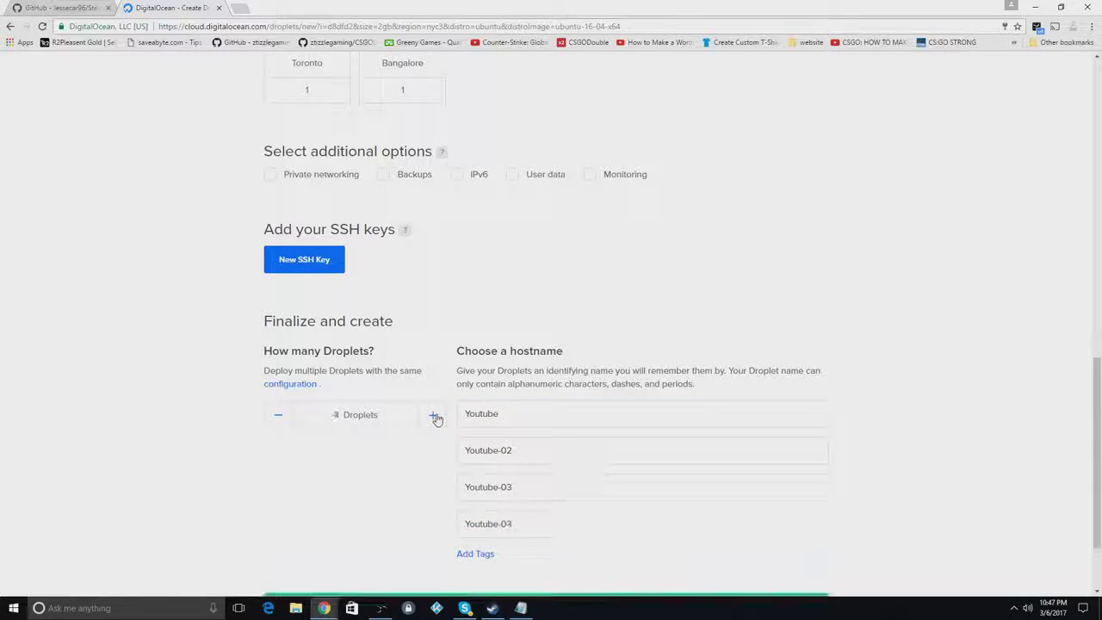
click(282, 423)
click(281, 424)
click(281, 424)
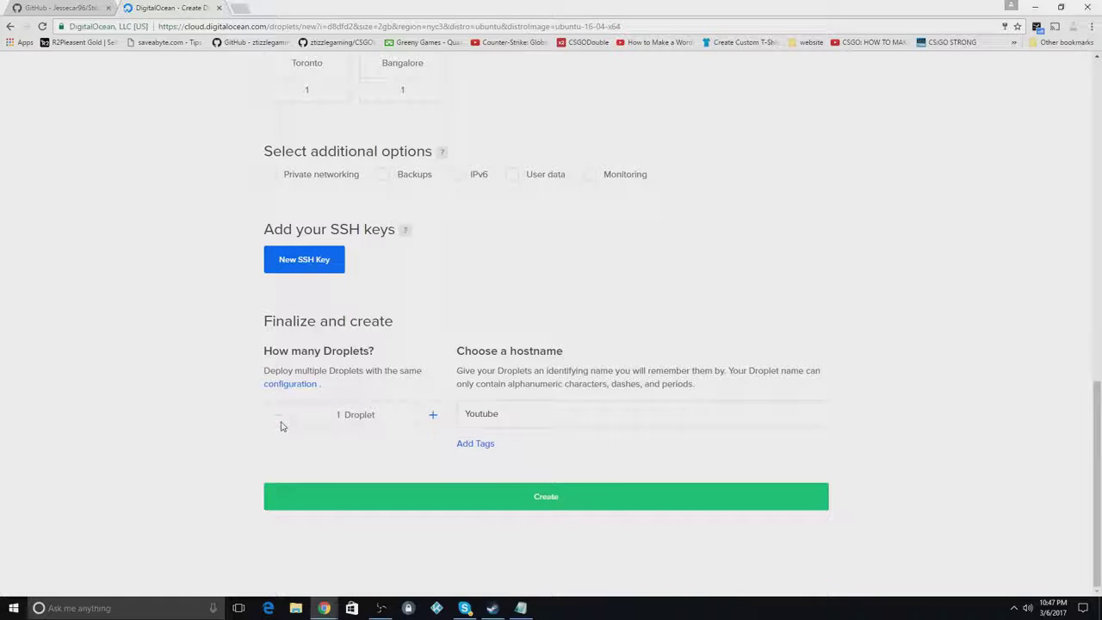
click(522, 497)
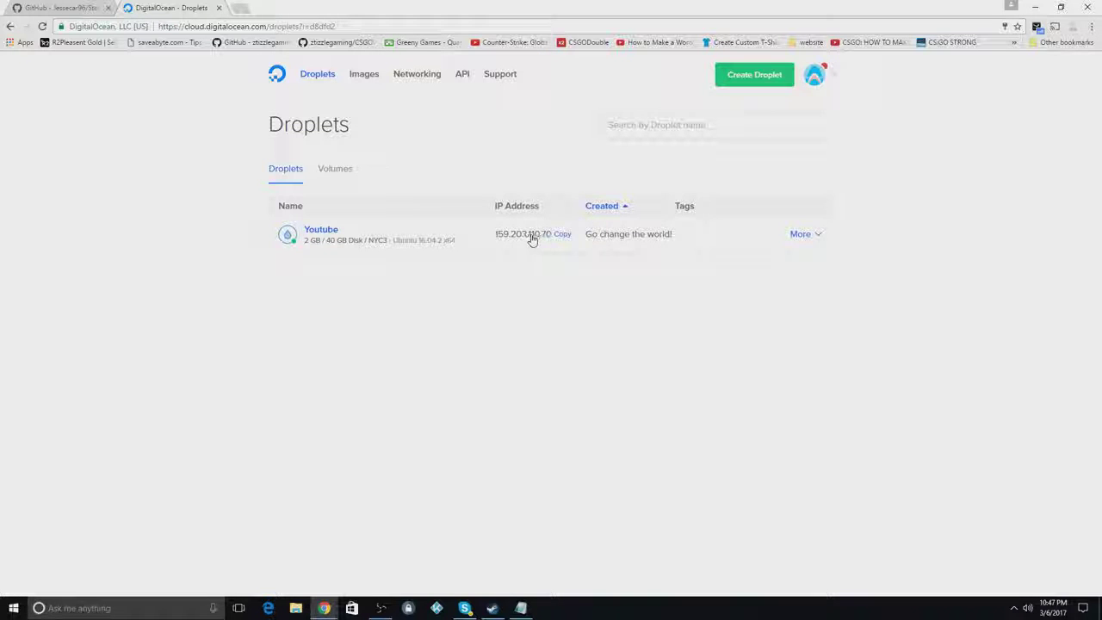
Open the More actions menu on the running Youtube droplet's row
click(807, 236)
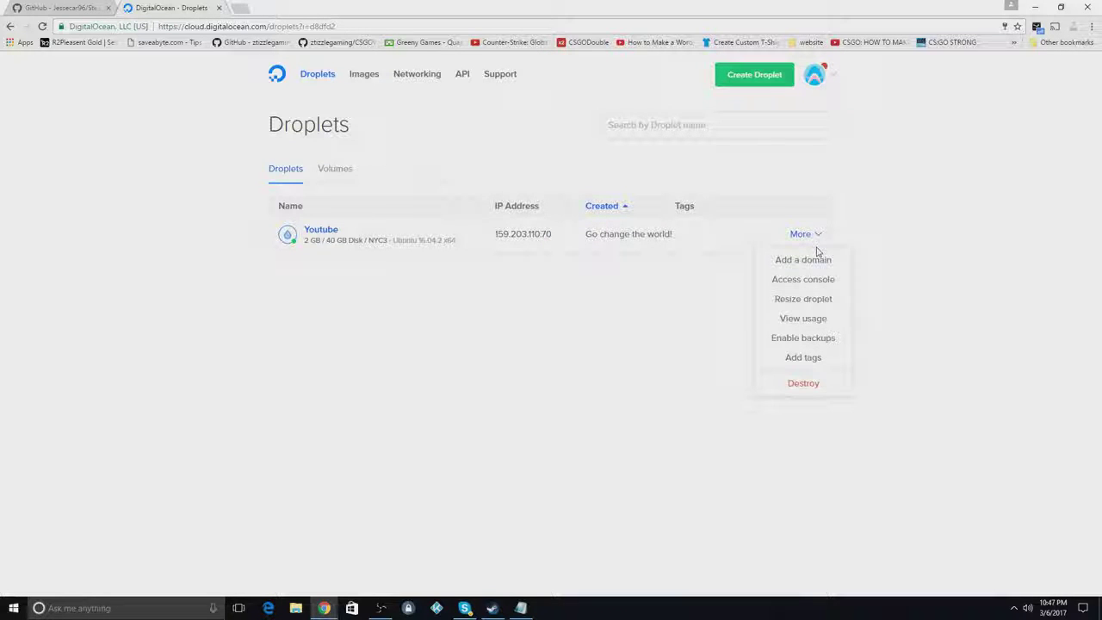
Launch Access console for Youtube and bring its console window back to the front
click(821, 281)
drag(469, 10, 546, 58)
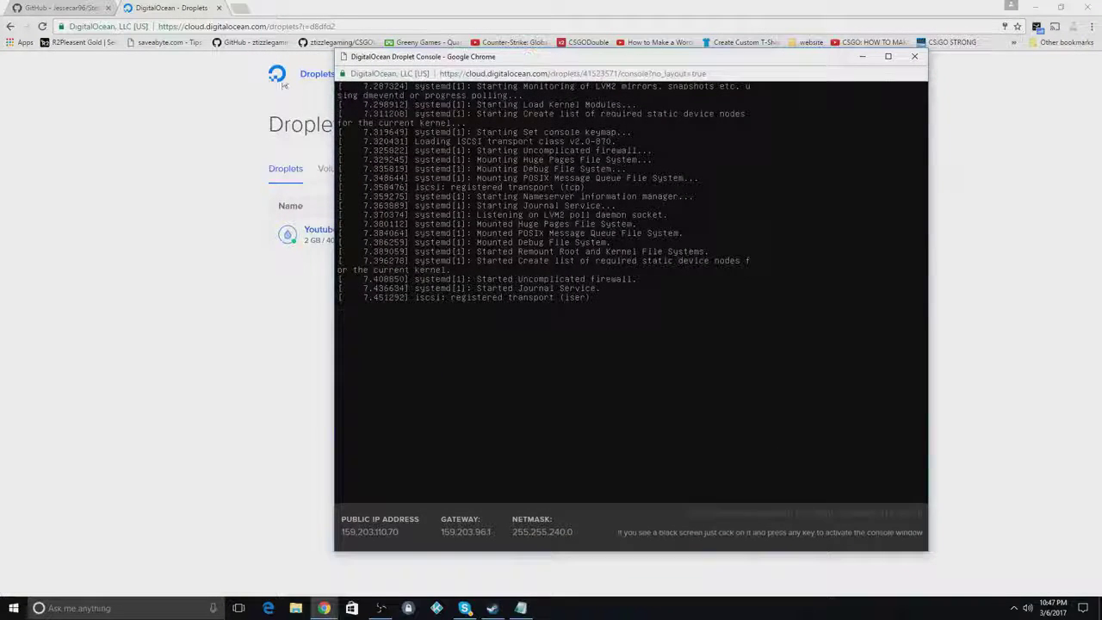
click(242, 8)
key(ctrl+w)
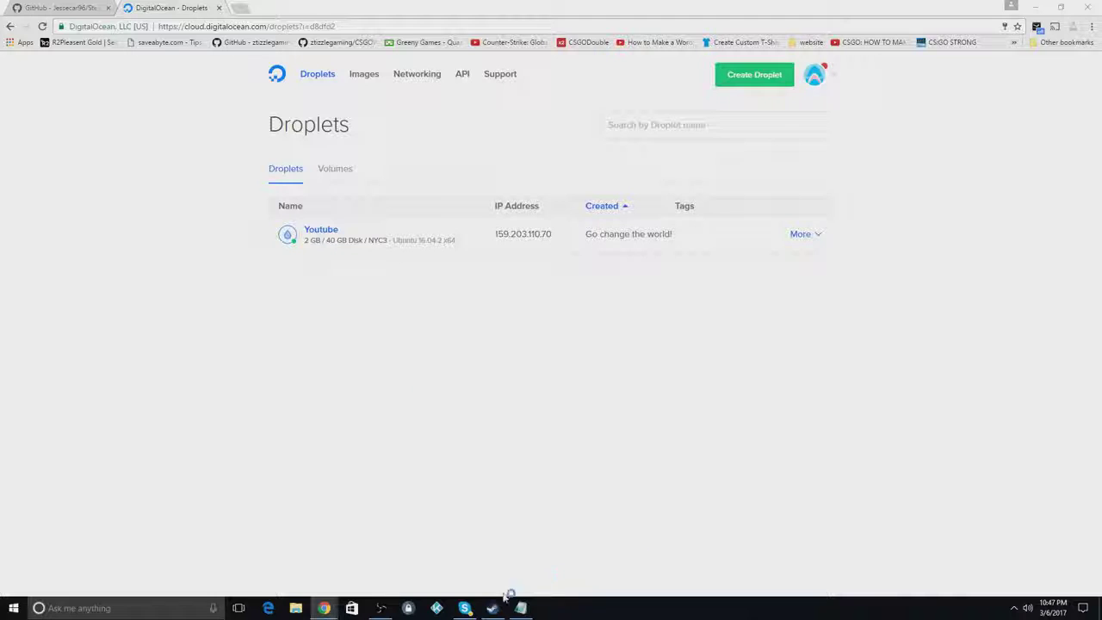
mouse_move(324, 608)
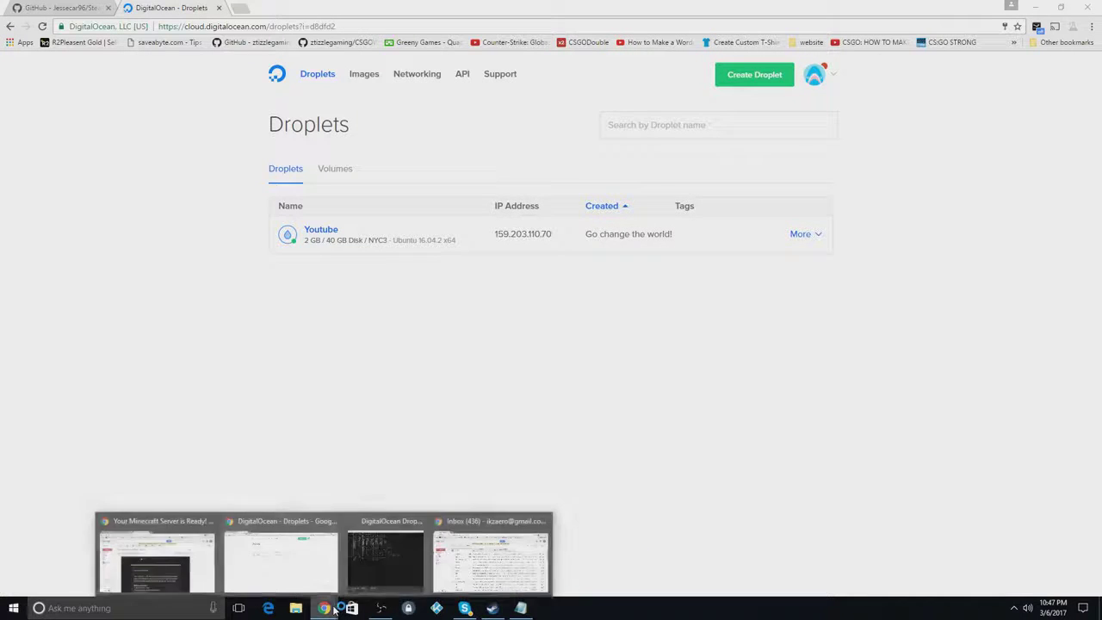
click(383, 551)
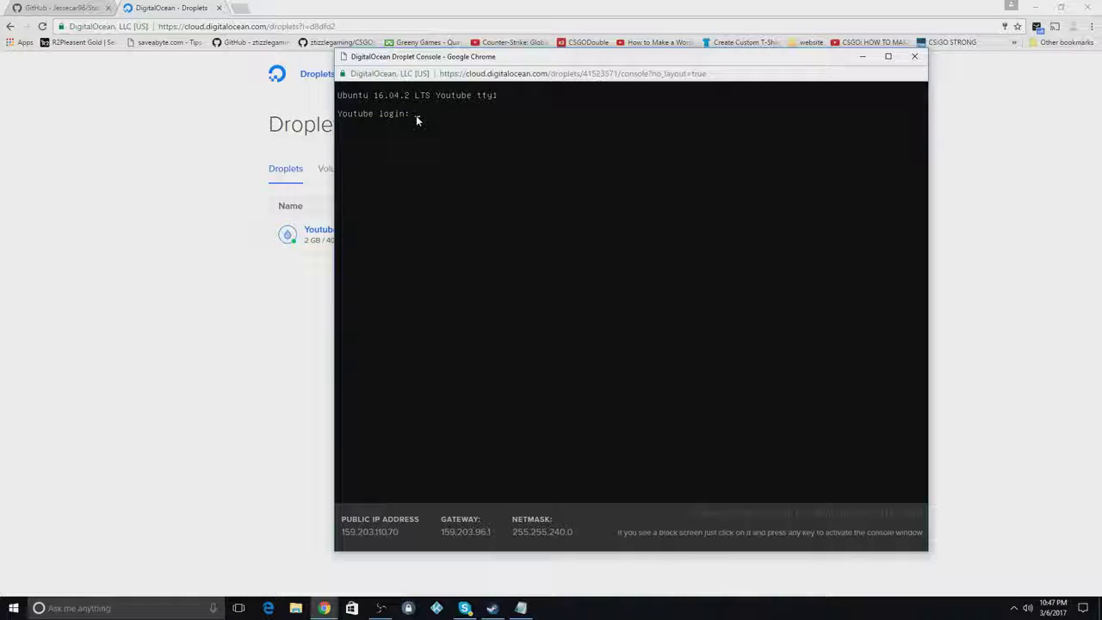
Log in as root with the emailed password and set a new UNIX root password
text(root)
key(Return)
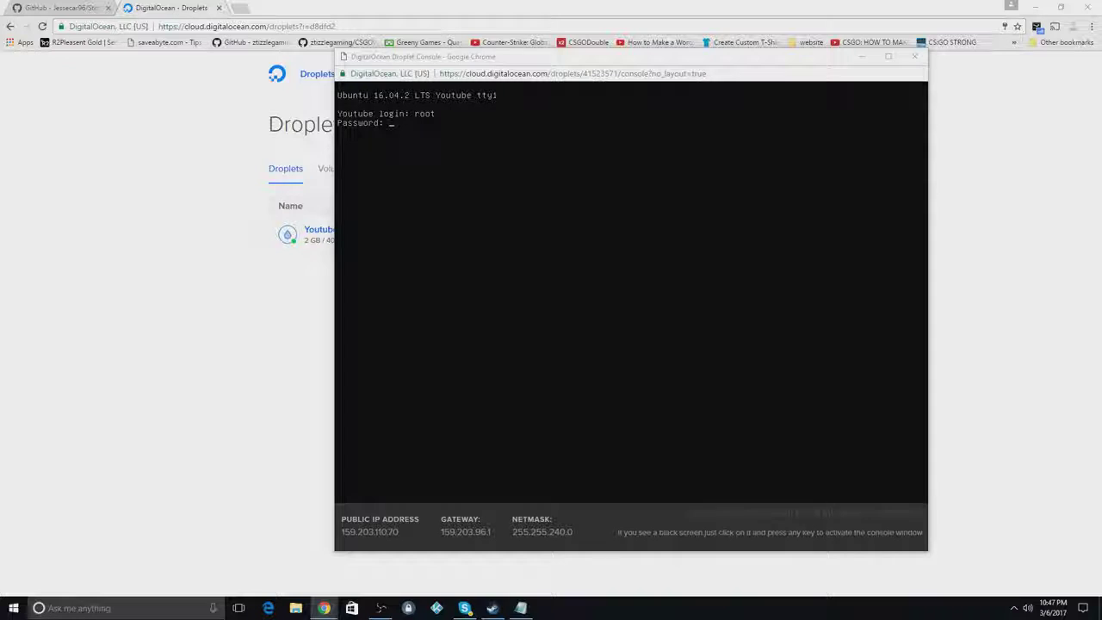
click(396, 128)
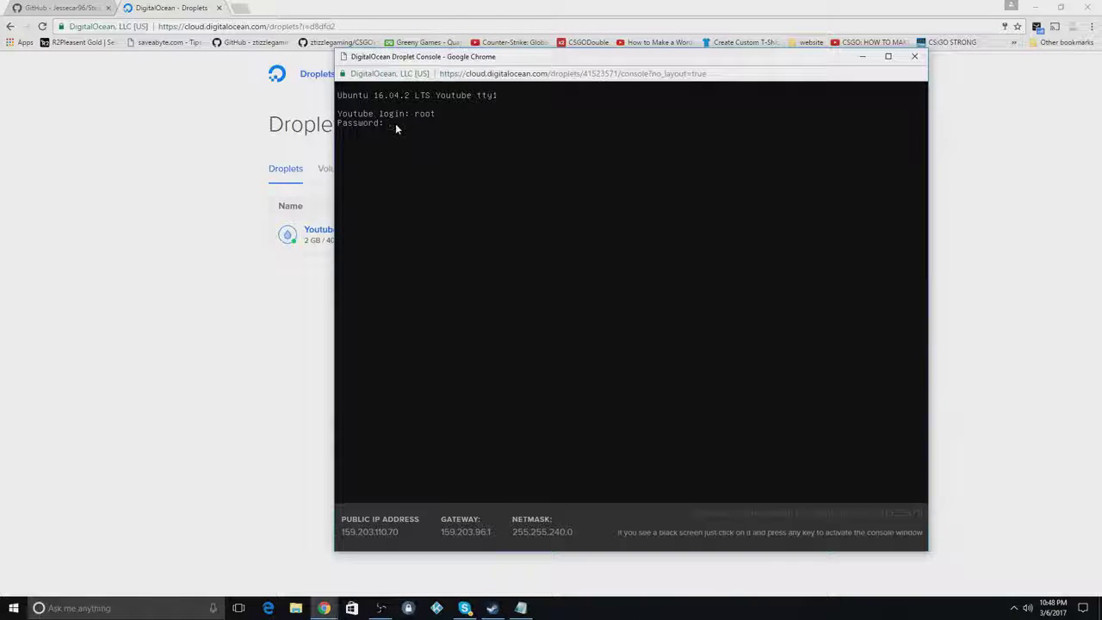
key(Return)
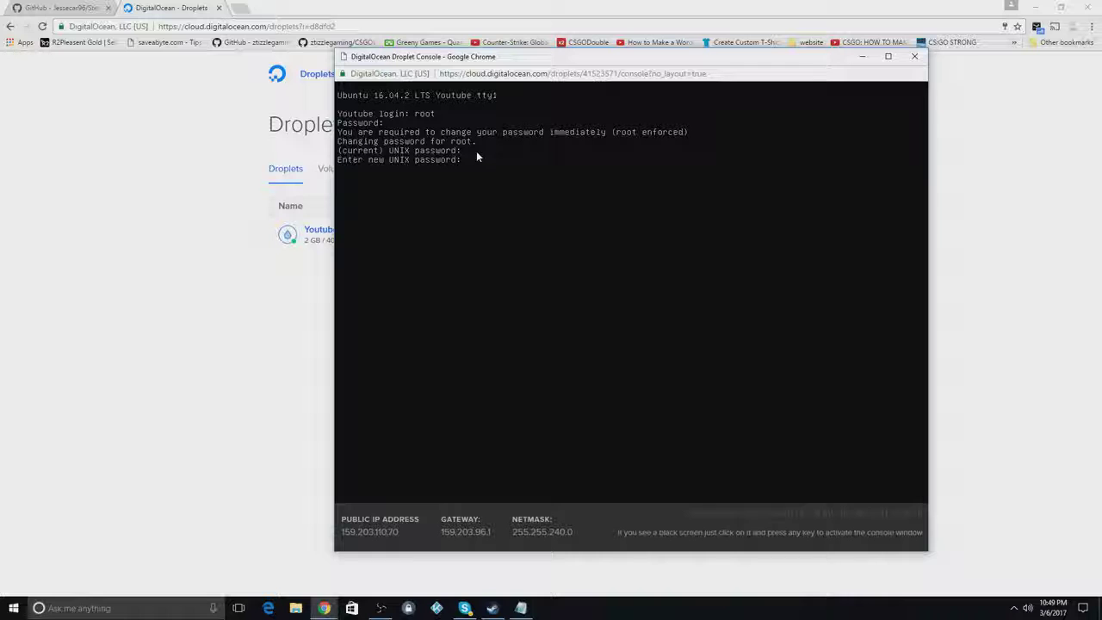
key(Return)
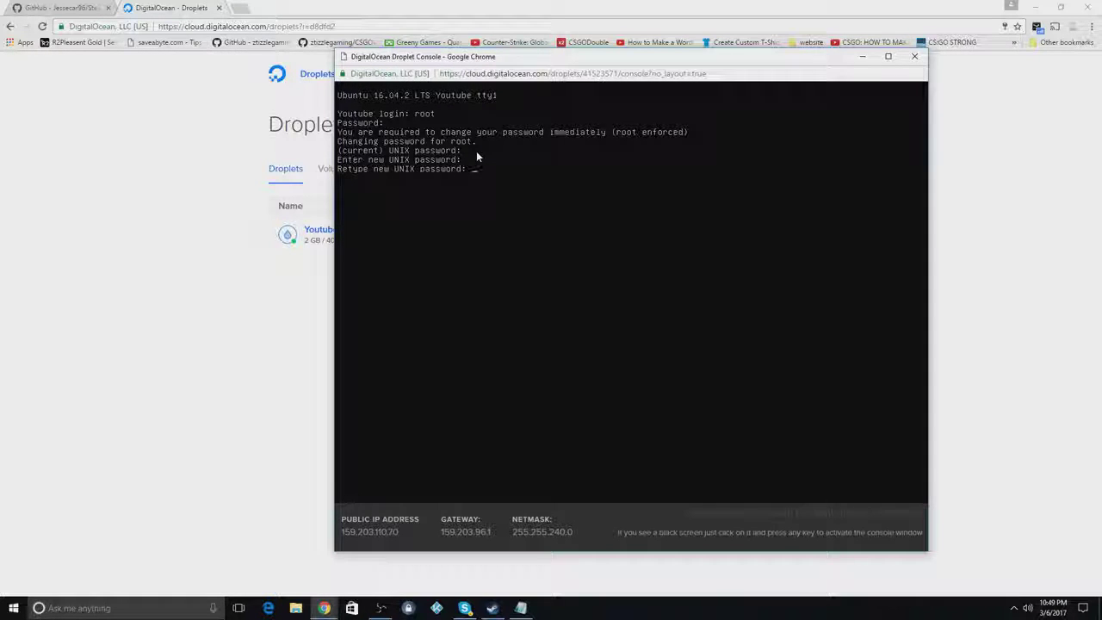
key(Return)
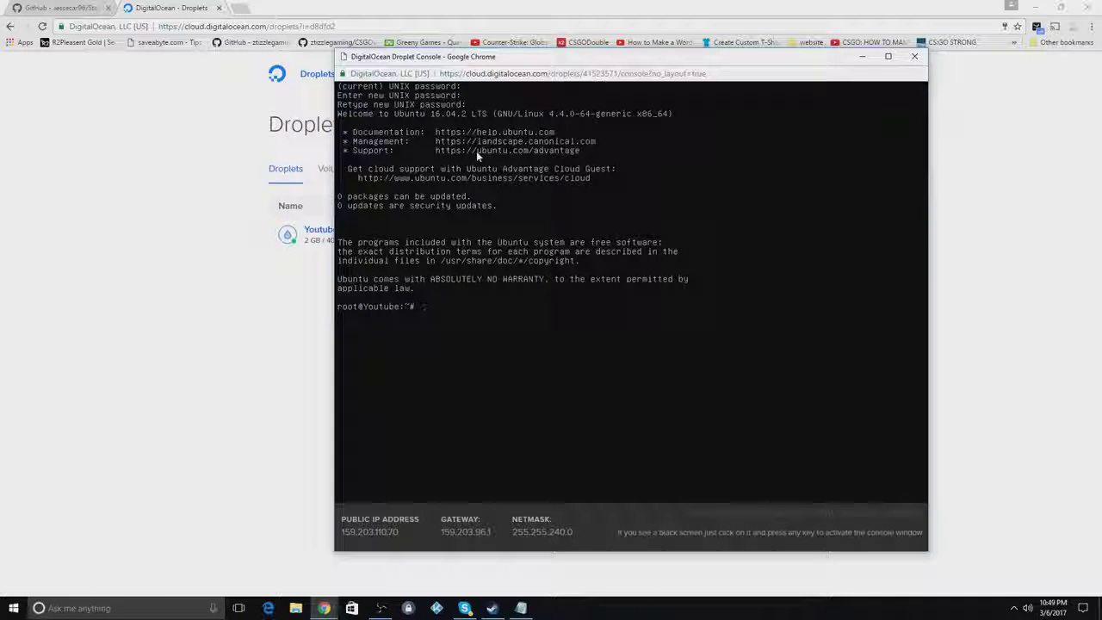
Run the test command 'sfafa' at the root@Youtube prompt
text(sfafa)
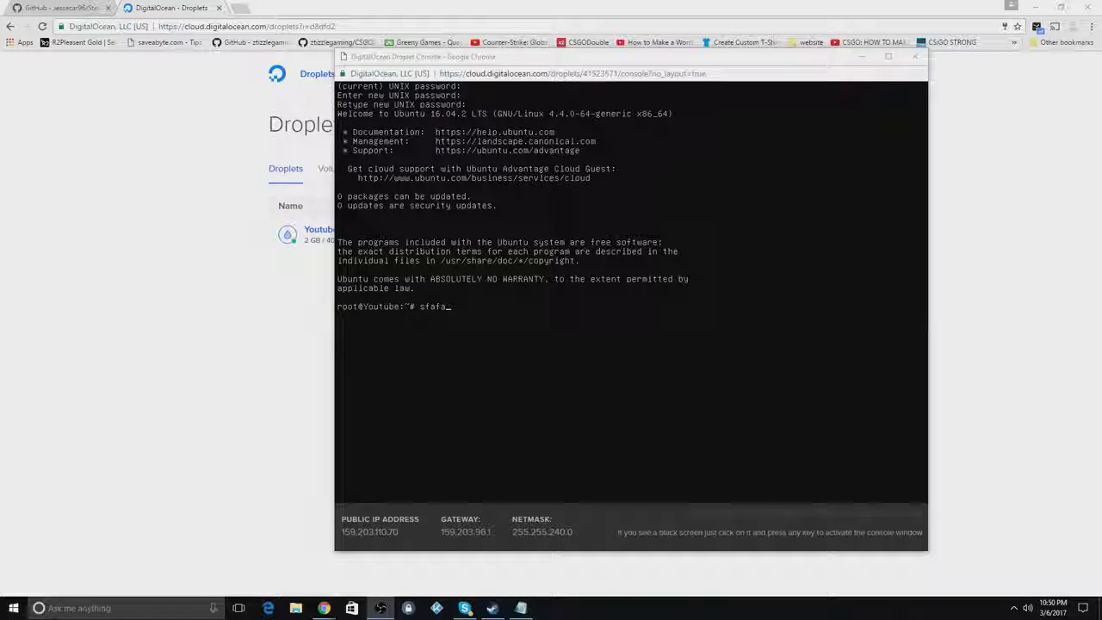
key(Return)
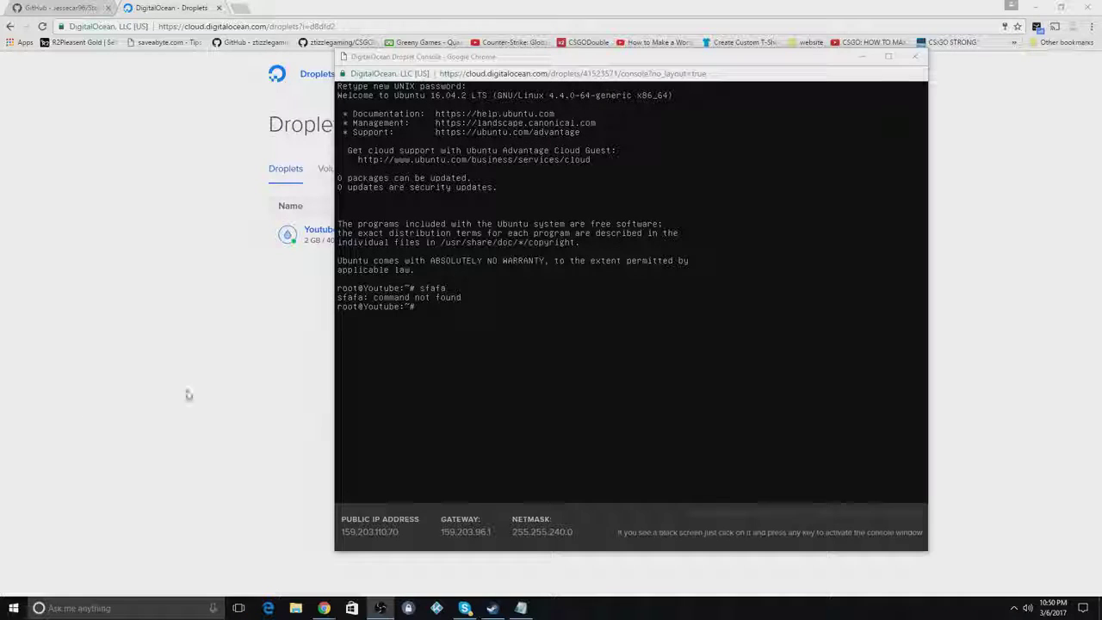